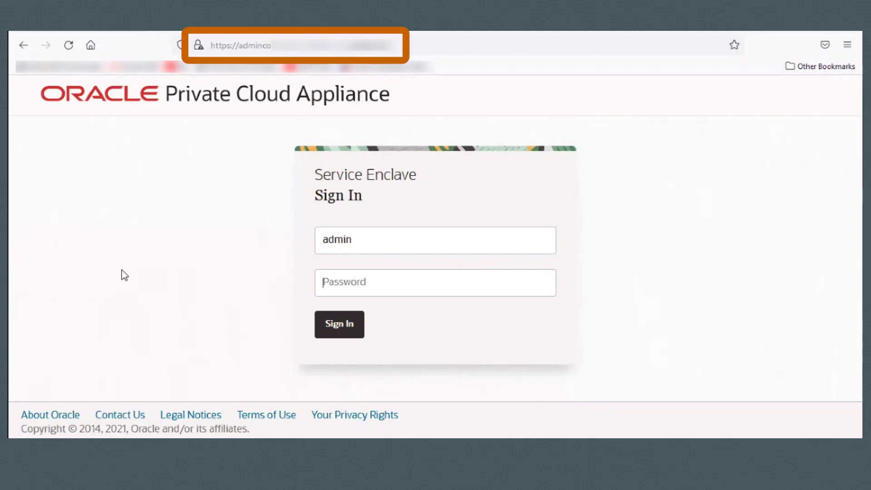
- Sign in as admin, go to the Tenancies page and begin creating a tenancy
{"action": "type", "text": "••••••••••••"}
{"action": "key", "text": "Return"}
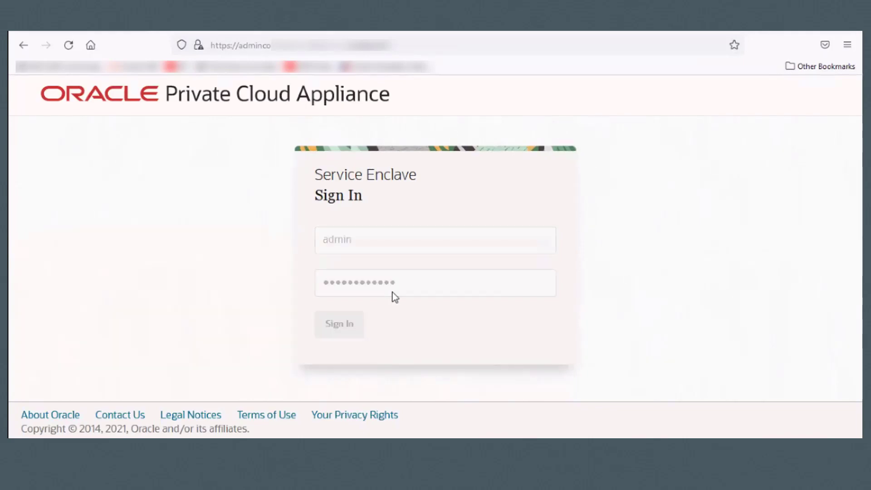
{"action": "left_click", "coordinate": [363, 287]}
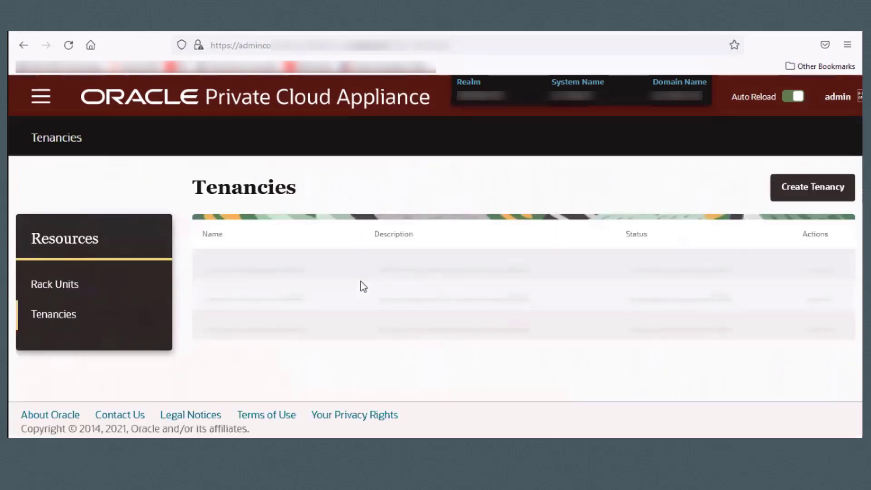
{"action": "left_click", "coordinate": [808, 193]}
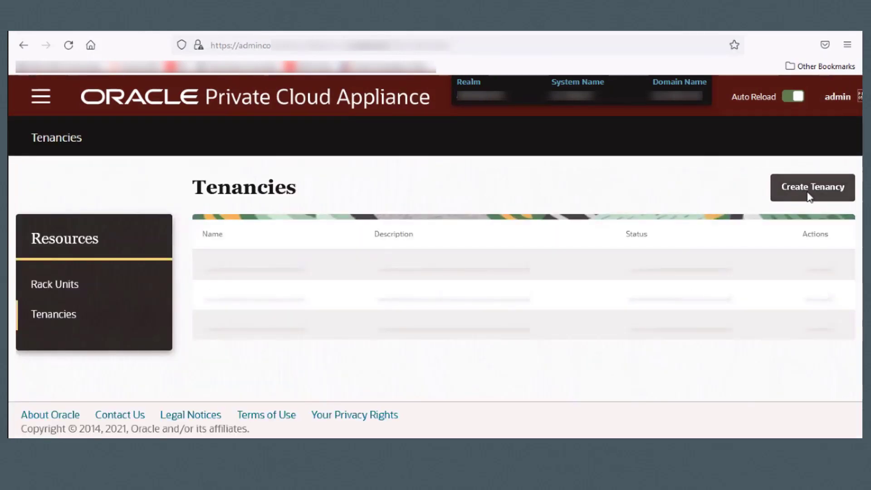
- Enter 'services' as the new tenancy's name, description and service namespace
{"action": "type", "text": "services"}
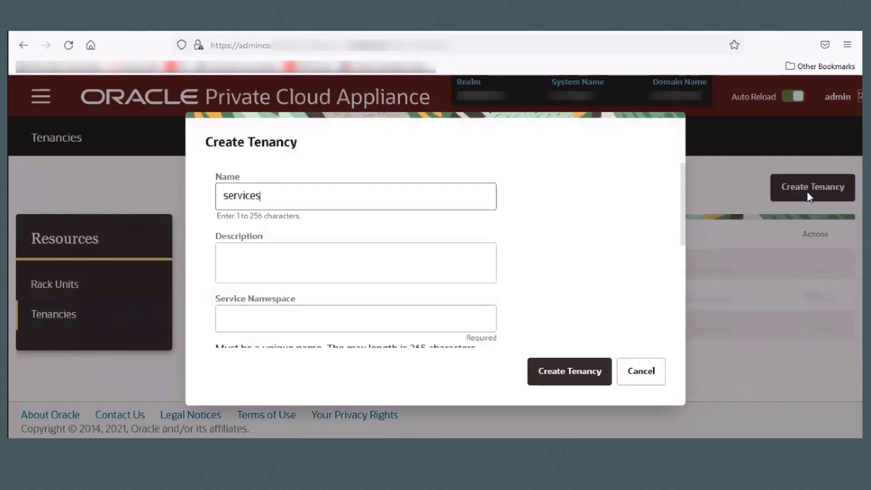
{"action": "key", "text": "Tab"}
{"action": "type", "text": "services"}
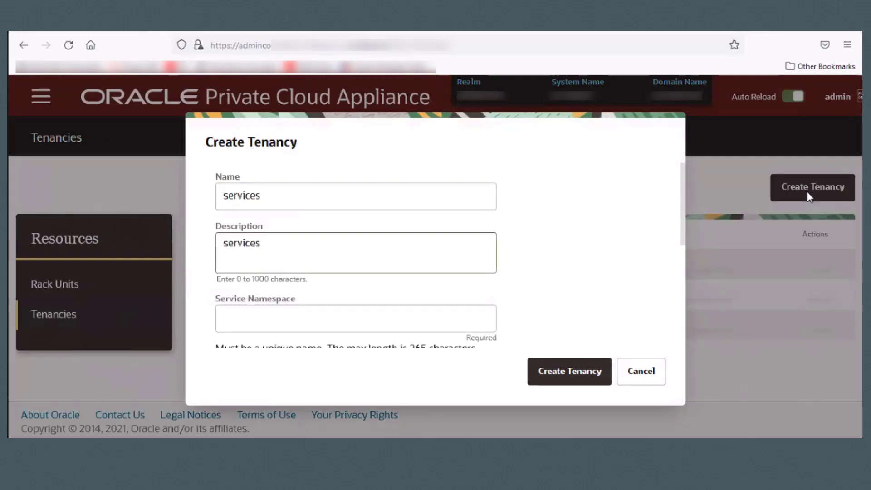
{"action": "key", "text": "Tab"}
{"action": "type", "text": "services"}
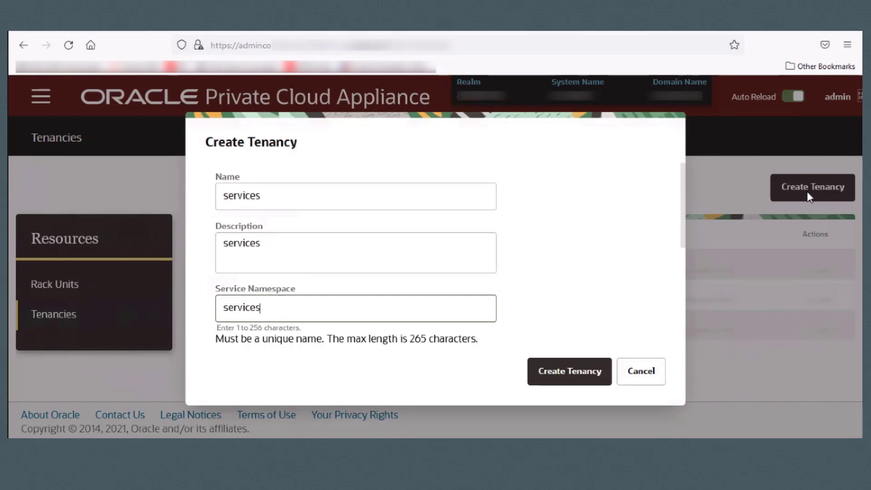
{"action": "scroll", "coordinate": [682, 214], "scroll_direction": "down", "scroll_amount": 4}
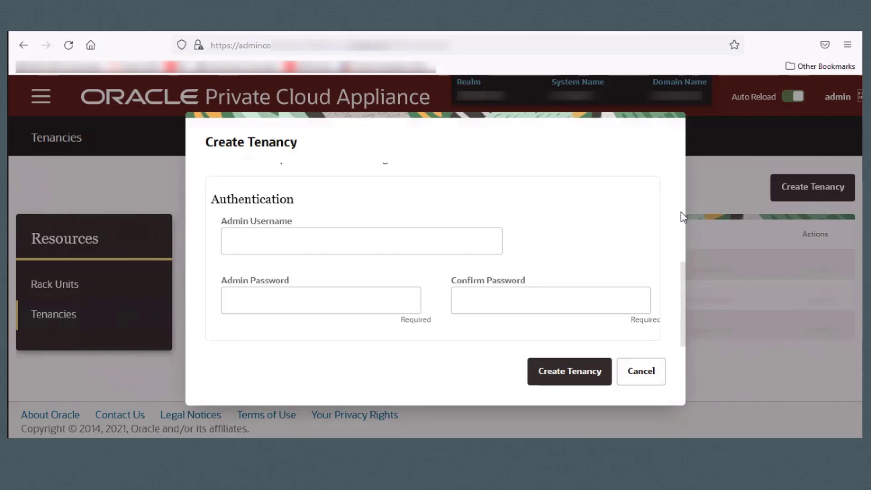
- Make admin the tenancy administrator with a confirmed password and create the services tenancy
{"action": "left_click", "coordinate": [444, 237]}
{"action": "type", "text": "admin"}
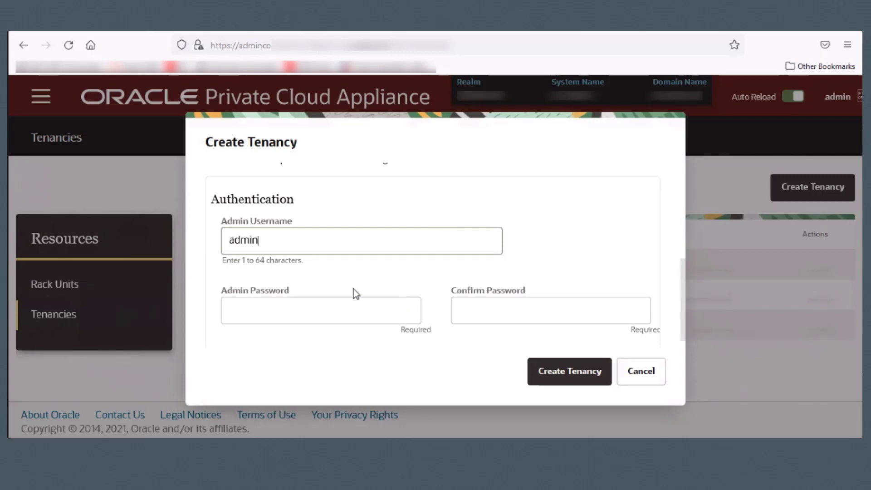
{"action": "left_click", "coordinate": [358, 312]}
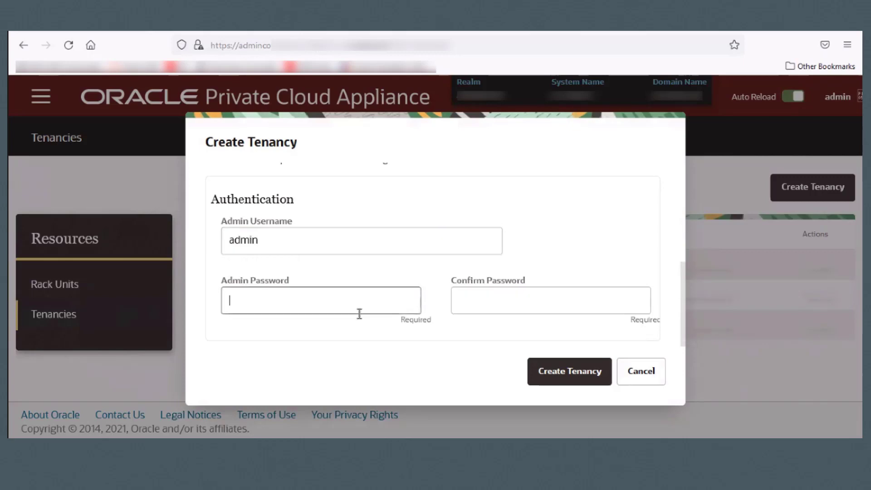
{"action": "type", "text": "•••••••••••••"}
{"action": "left_click", "coordinate": [461, 301]}
{"action": "type", "text": "•••••••••••••"}
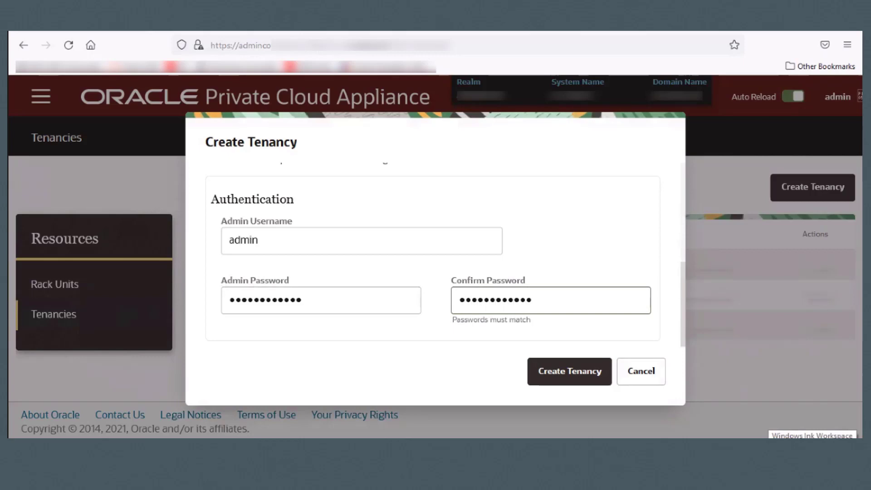
{"action": "left_click", "coordinate": [579, 373]}
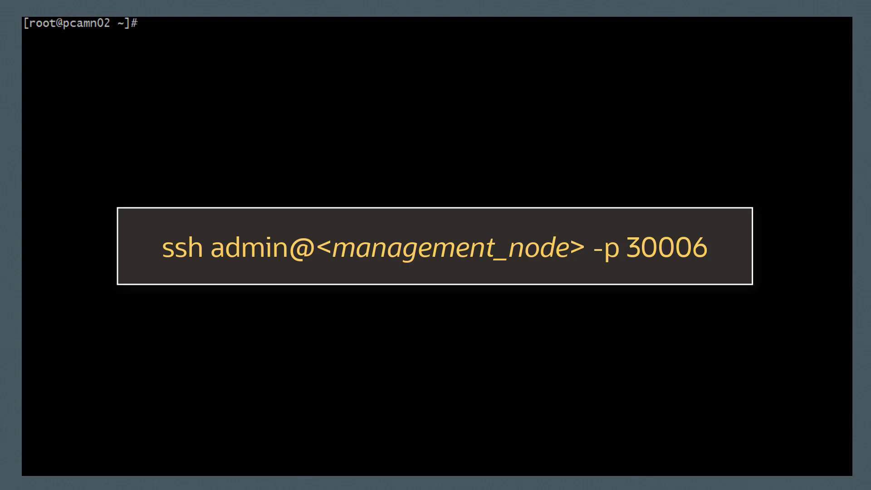
- SSH into the PCA-ADMIN CLI on port 30006 and run list tenant to see services
{"action": "type", "text": "ssh admin@<management_node> -p 30006"}
{"action": "key", "text": "Return"}
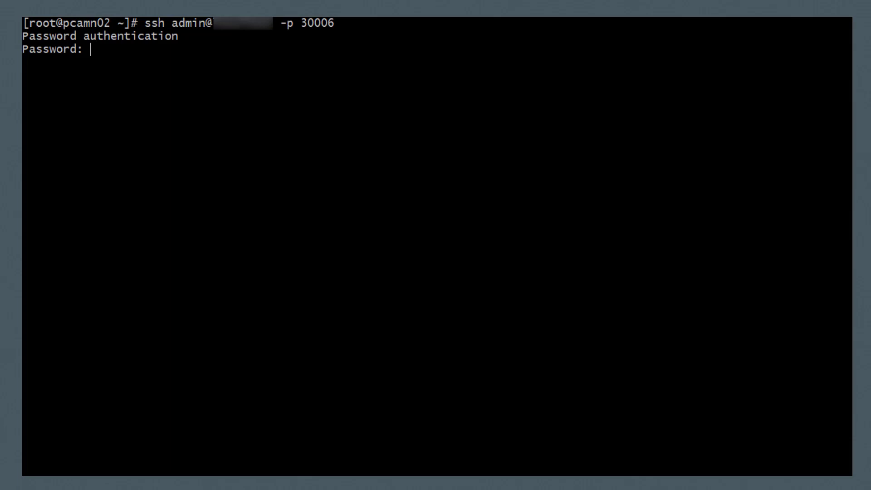
{"action": "key", "text": "Return"}
{"action": "type", "text": "list "}
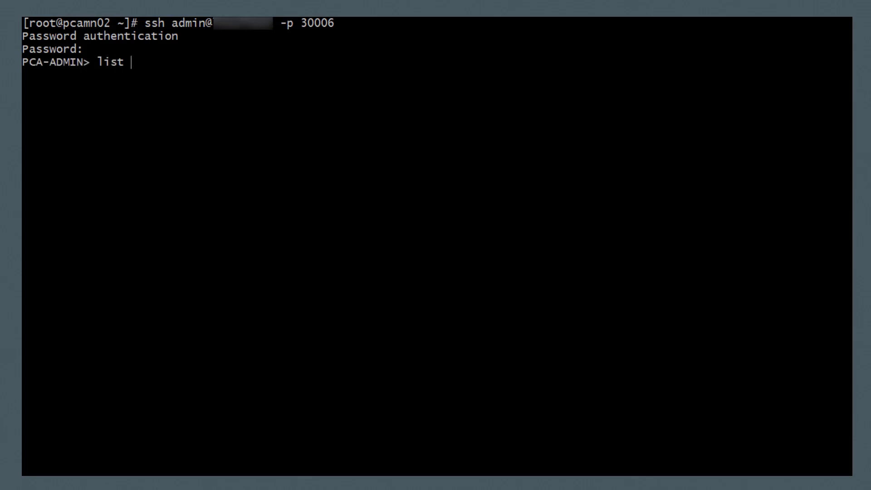
{"action": "type", "text": "tenant"}
{"action": "key", "text": "Return"}
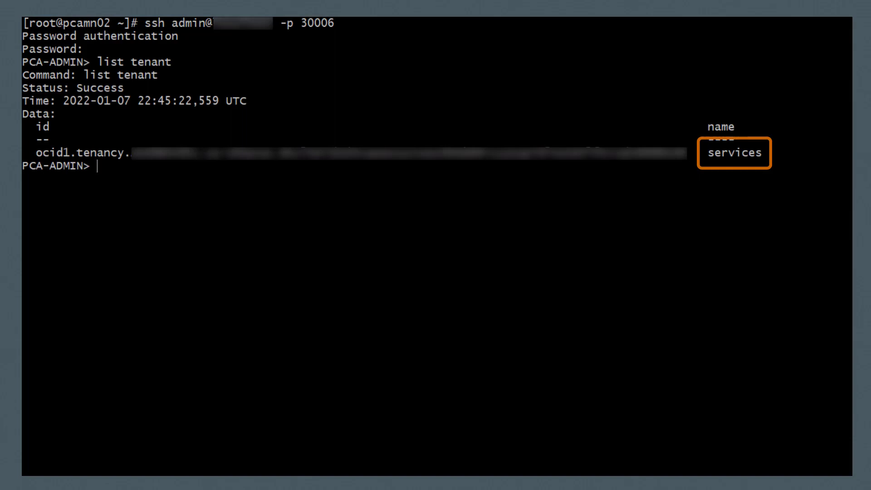
- Create tenant demo (namespace demo, 'demonstration tenant', admin user admin) and query its creation job
{"action": "type", "text": "create t"}
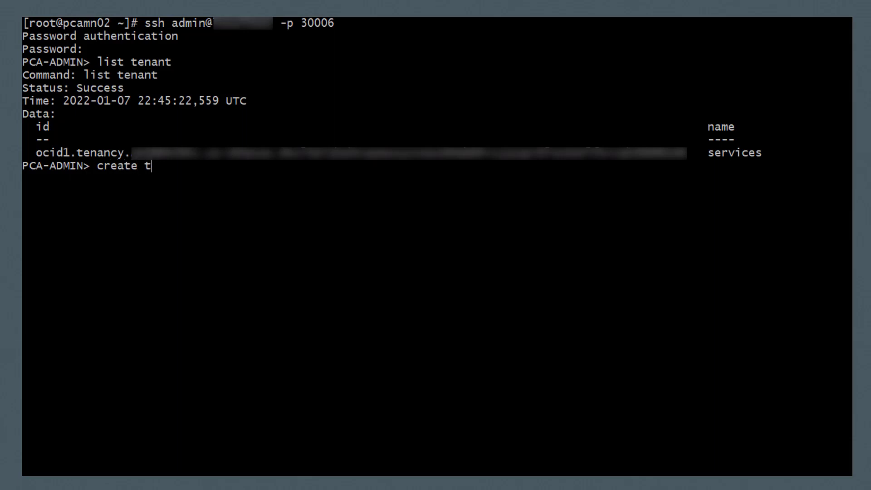
{"action": "type", "text": "enant name=demo "}
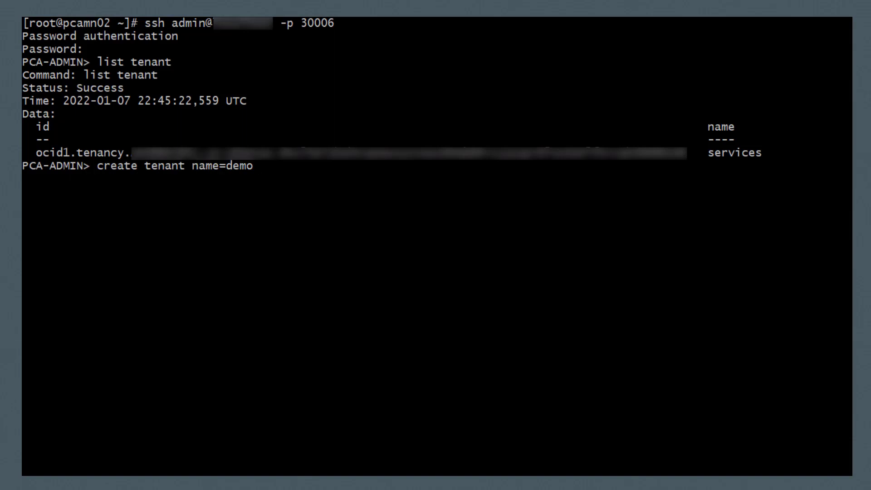
{"action": "type", "text": "serviceNamespace=demo "}
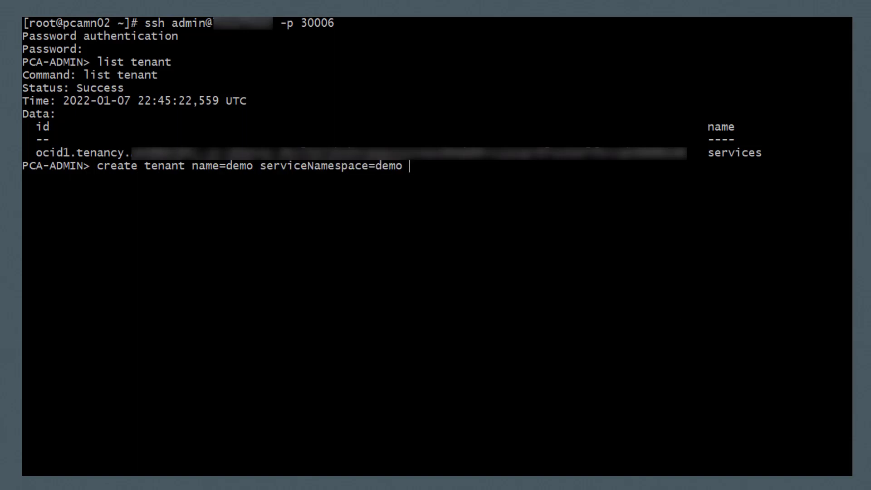
{"action": "type", "text": "description=\"demonstration tenant\""}
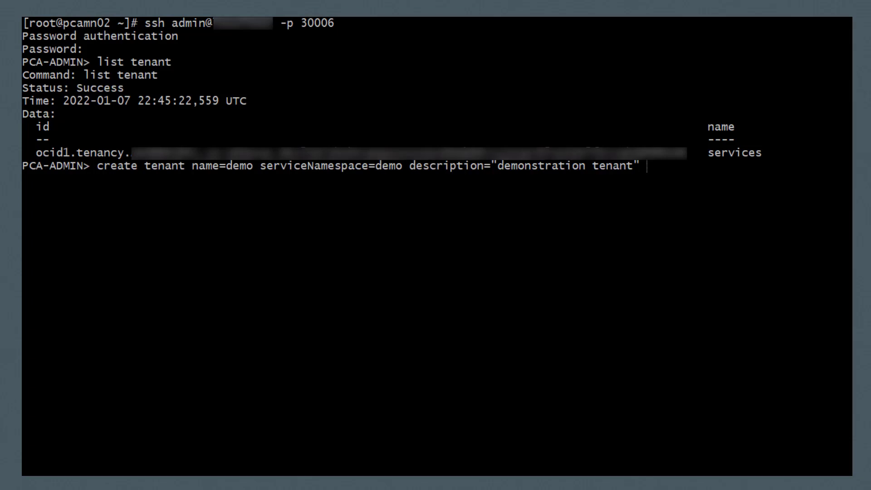
{"action": "type", "text": " adminUserName=admin"}
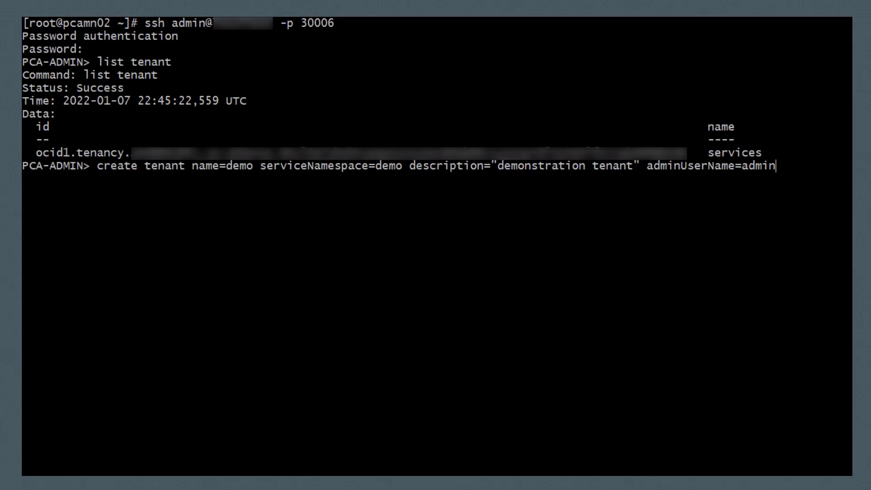
{"action": "type", "text": "\\"}
{"action": "key", "text": "Return"}
{"action": "key", "text": "ctrl+v"}
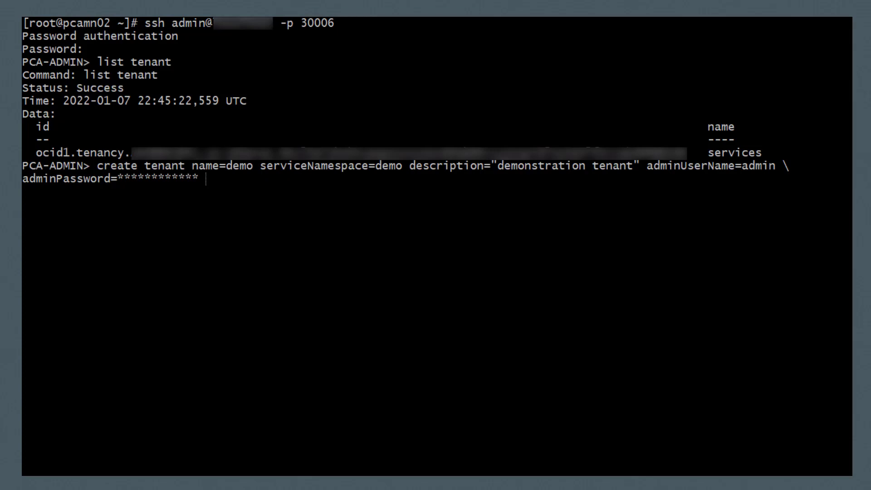
{"action": "key", "text": "ctrl+v"}
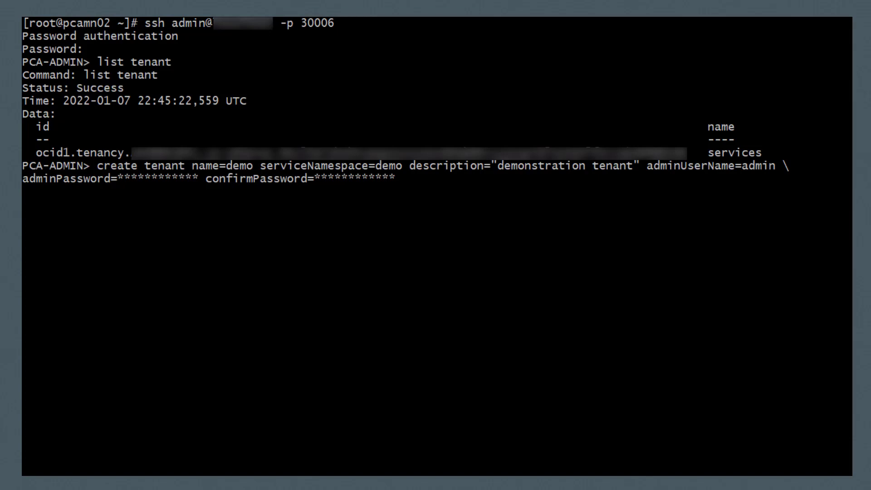
{"action": "key", "text": "Return"}
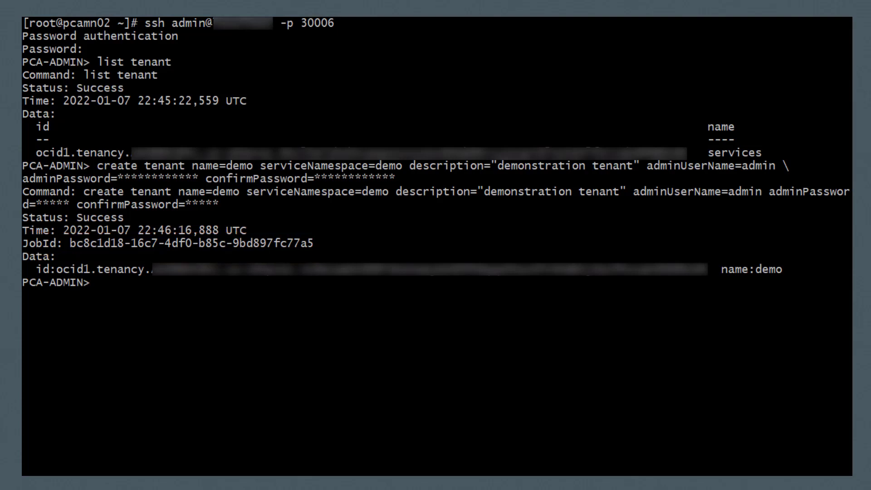
{"action": "type", "text": "show job id="}
{"action": "type", "text": "bc8c1d18-16c7-4df0-b85c-9bd897fc77a5"}
- Confirm the demo creation job succeeded, then list tenants with fields name,description
{"action": "key", "text": "Return"}
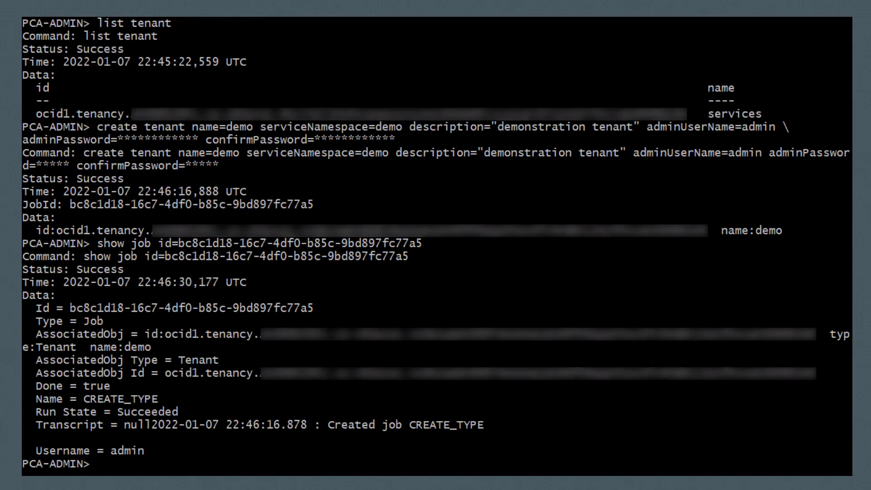
{"action": "type", "text": "list tenant"}
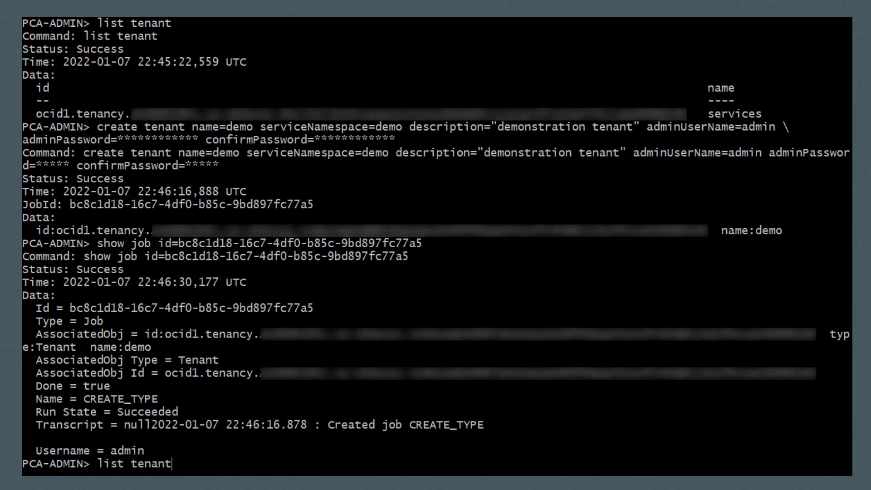
{"action": "key", "text": "Return"}
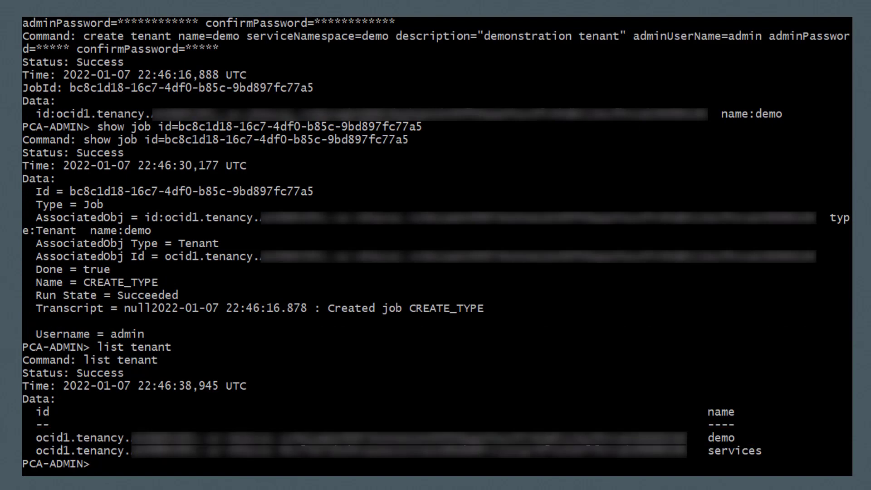
{"action": "type", "text": "list tenant"}
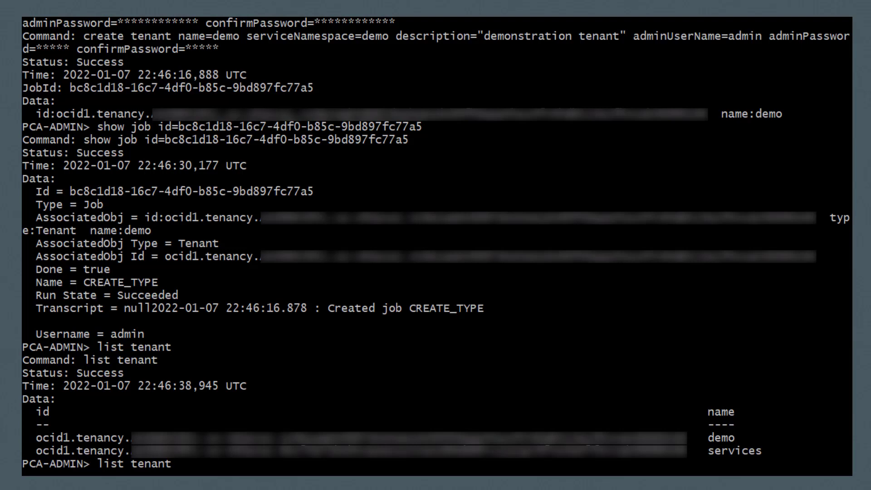
{"action": "type", "text": "fields "}
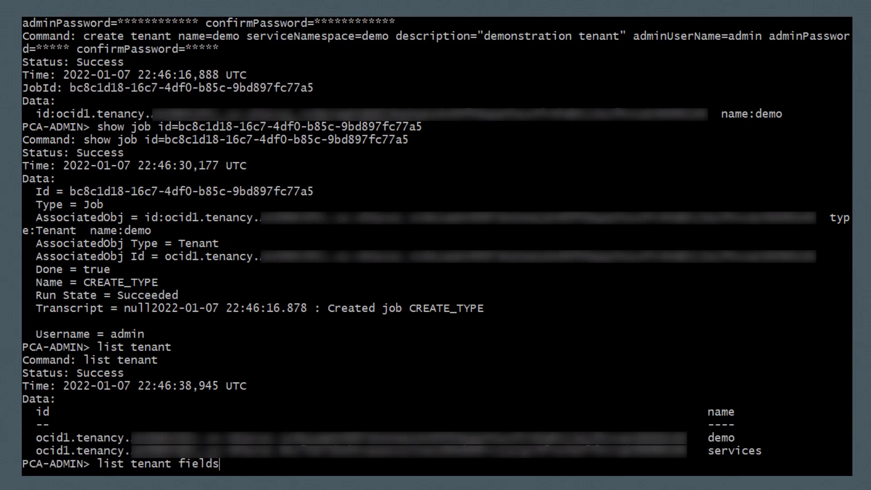
{"action": "type", "text": "name,description"}
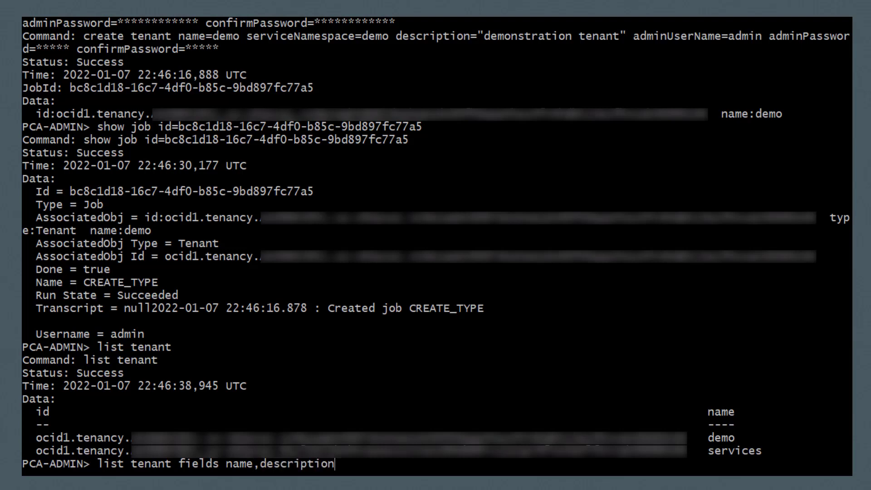
{"action": "key", "text": "Return"}
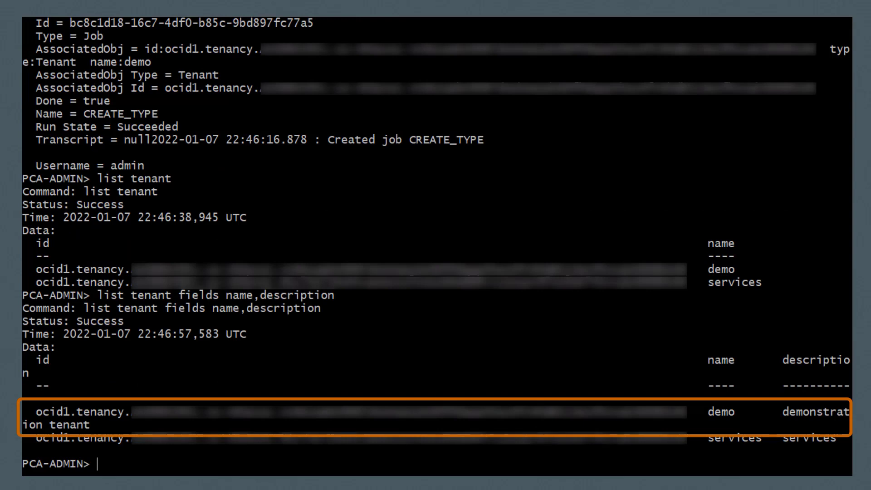
- Change demo's description to 'New Description' and verify it in the name,description tenant list
{"action": "type", "text": "edit "}
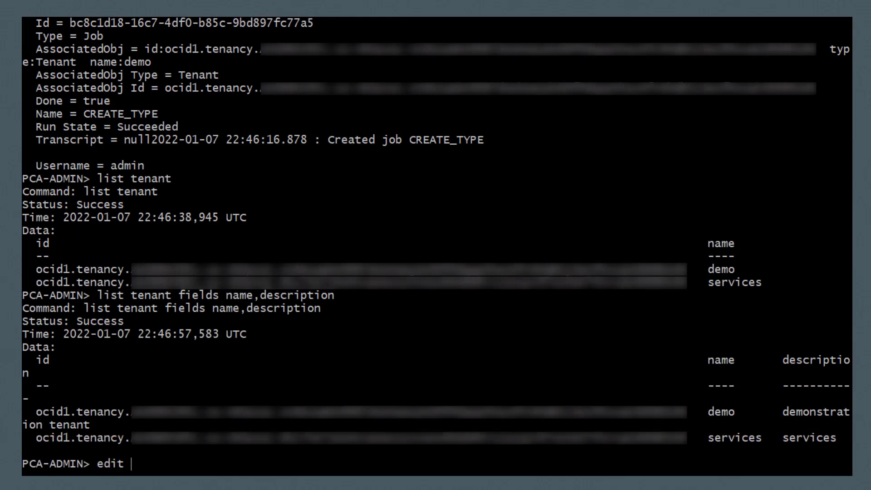
{"action": "type", "text": "tenant name"}
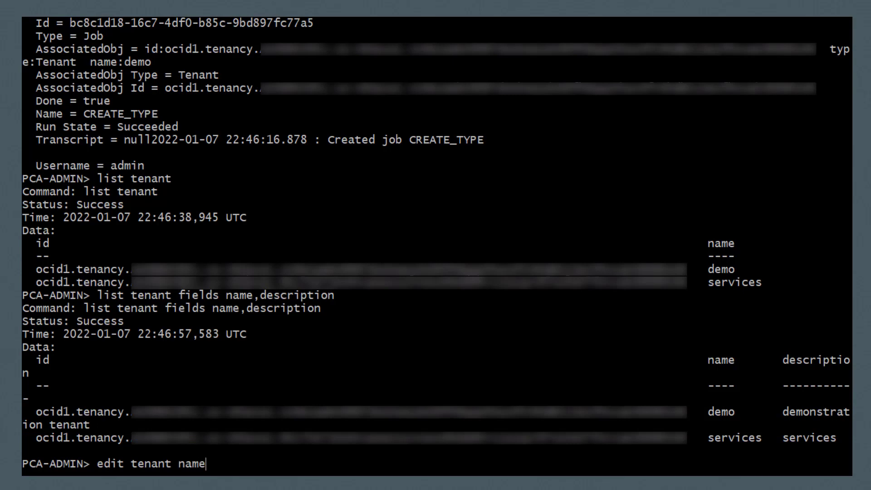
{"action": "type", "text": "=demo desc"}
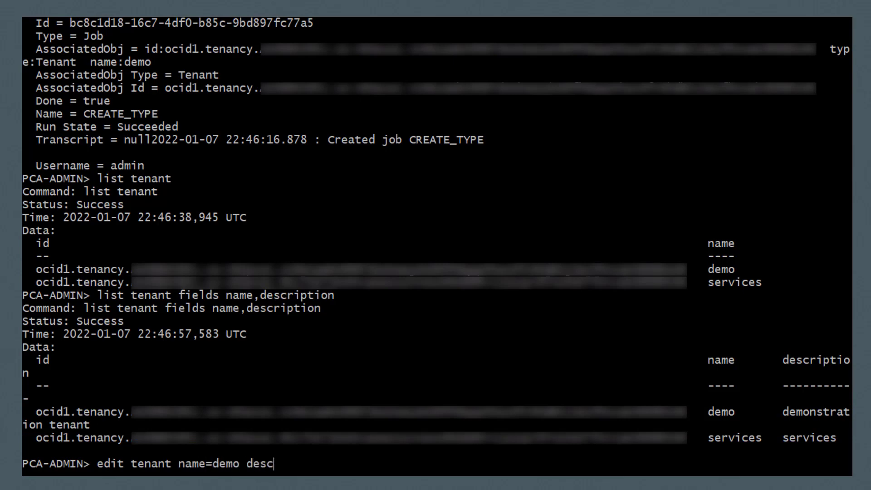
{"action": "type", "text": "ription=\"N"}
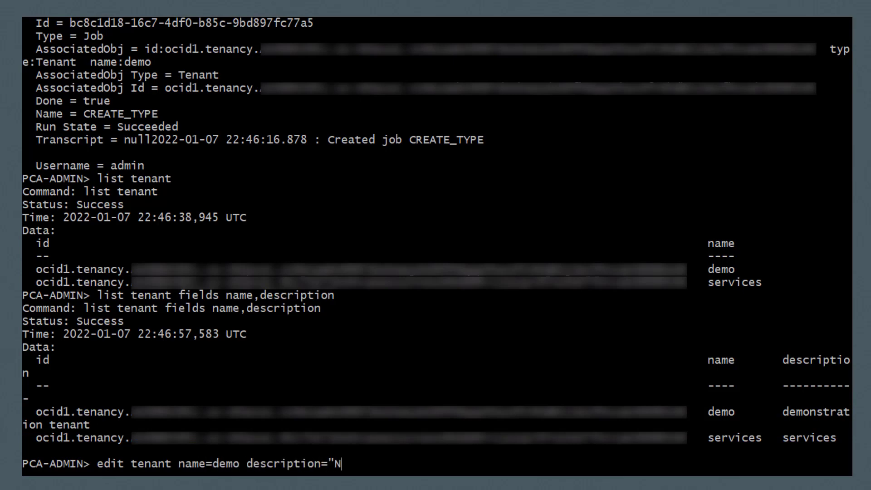
{"action": "type", "text": "ew Description"}
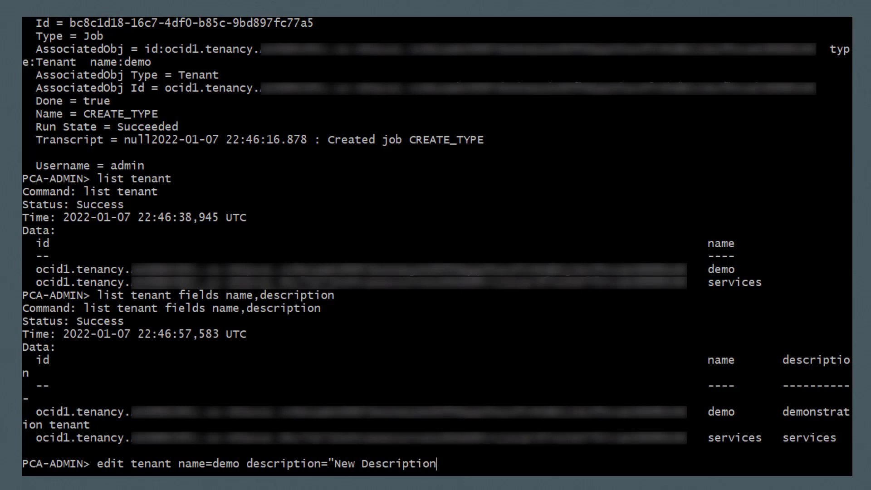
{"action": "type", "text": "\""}
{"action": "key", "text": "Return"}
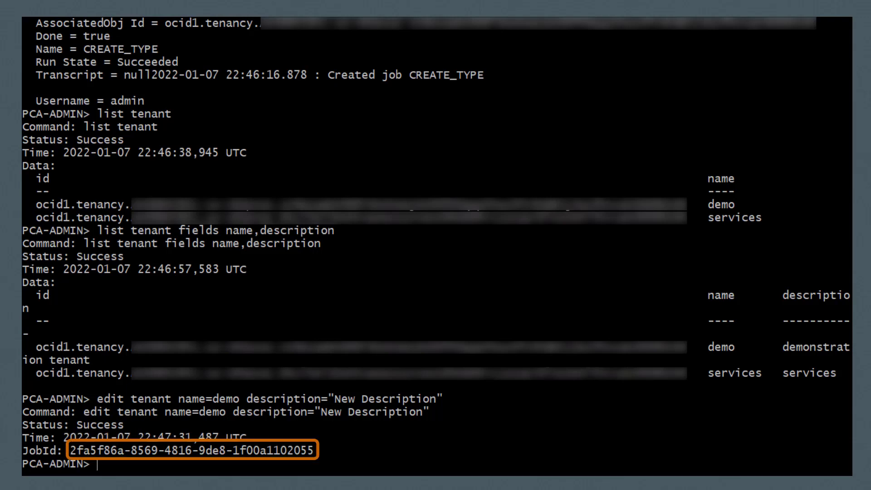
{"action": "type", "text": "list tenant fields name,description"}
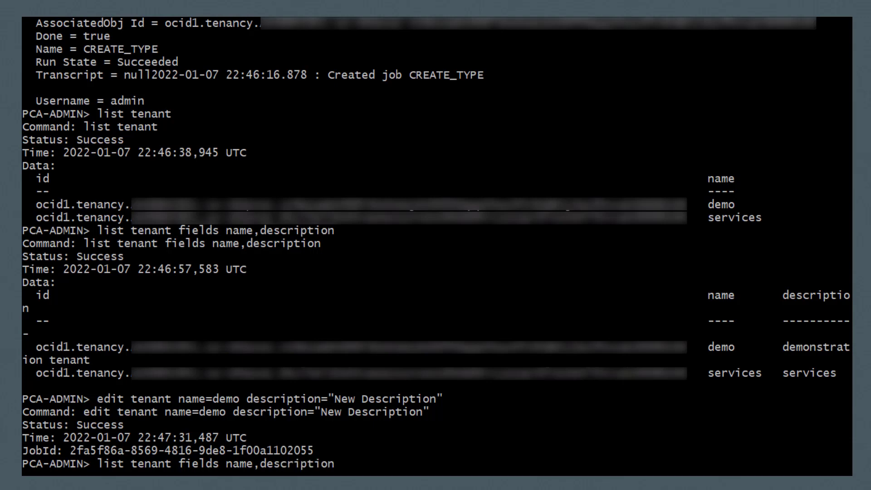
{"action": "key", "text": "Return"}
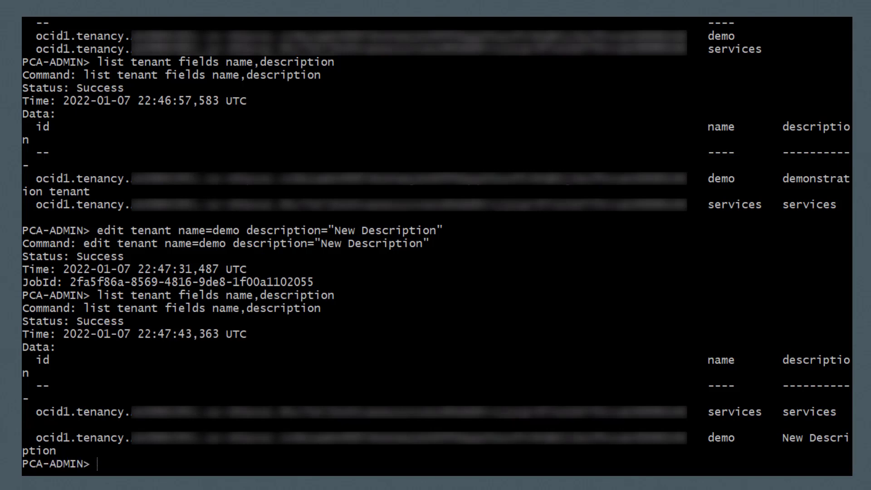
{"action": "type", "text": "delete tenant name=demo"}
- Delete the demo tenant and check the deletion job's status
{"action": "key", "text": "Return"}
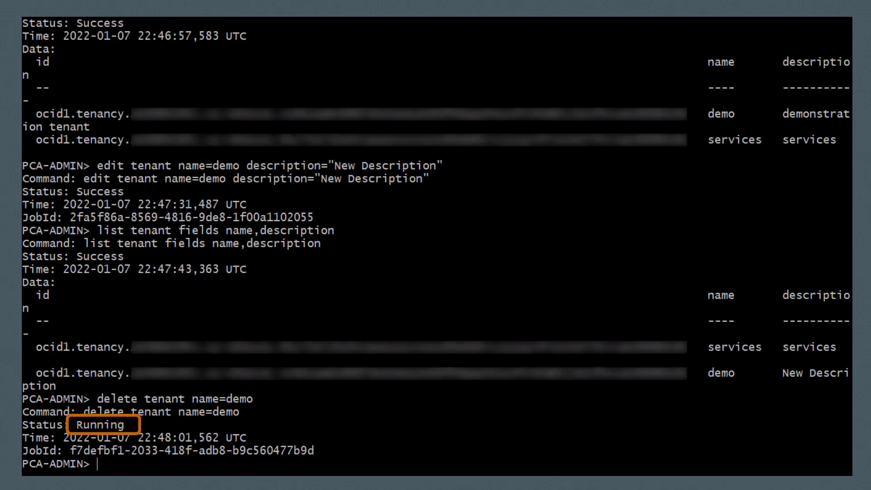
{"action": "type", "text": "sho"}
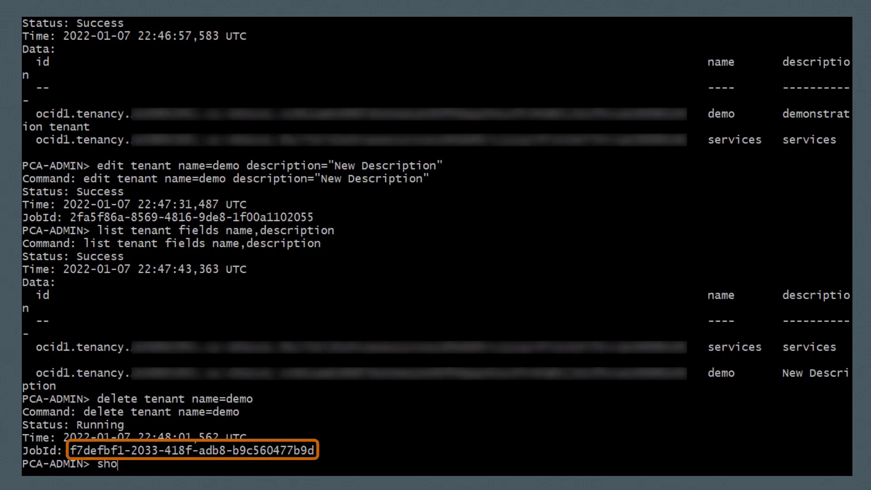
{"action": "type", "text": "w job id="}
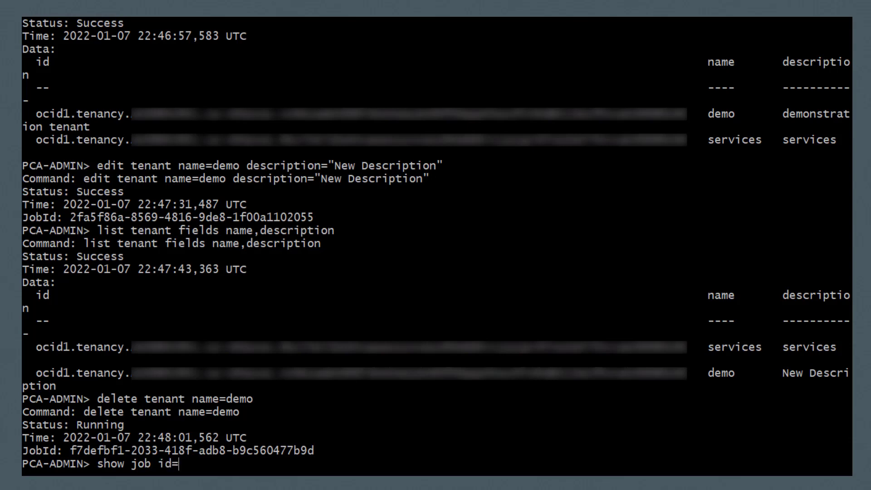
{"action": "type", "text": "f7defbf1-2033-418f-adb8-b9c560477b9d"}
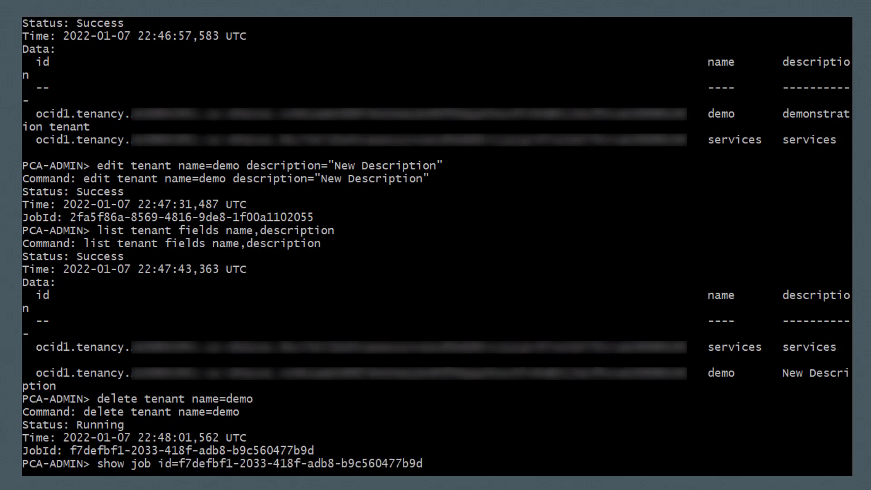
{"action": "key", "text": "Return"}
- List tenants to confirm only services remains, then exit the PCA-ADMIN session
{"action": "type", "text": "list tenant"}
{"action": "key", "text": "Return"}
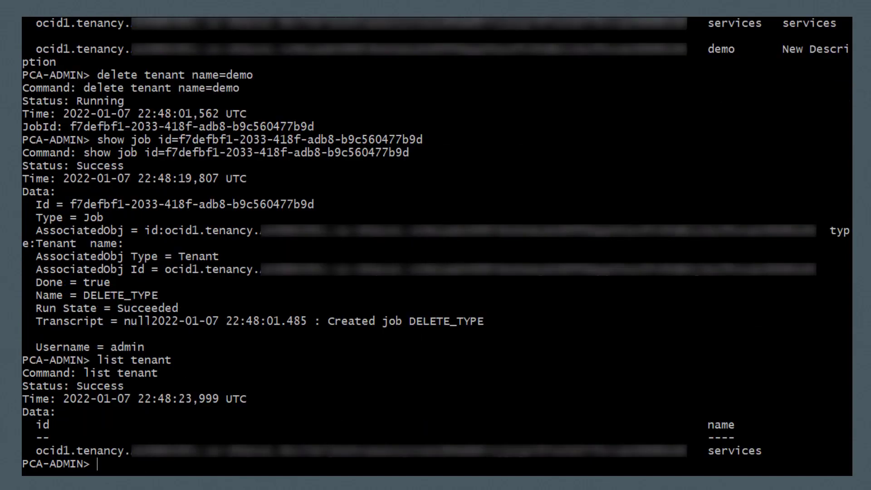
{"action": "type", "text": "exit"}
{"action": "key", "text": "Return"}
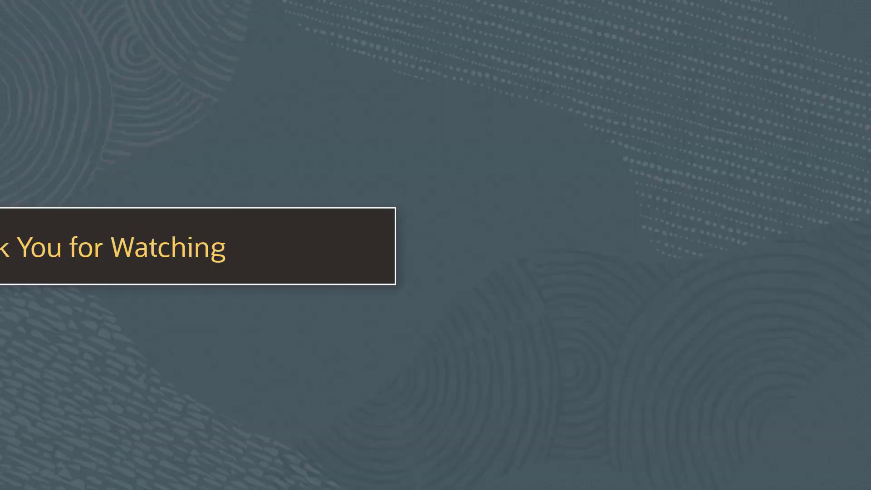